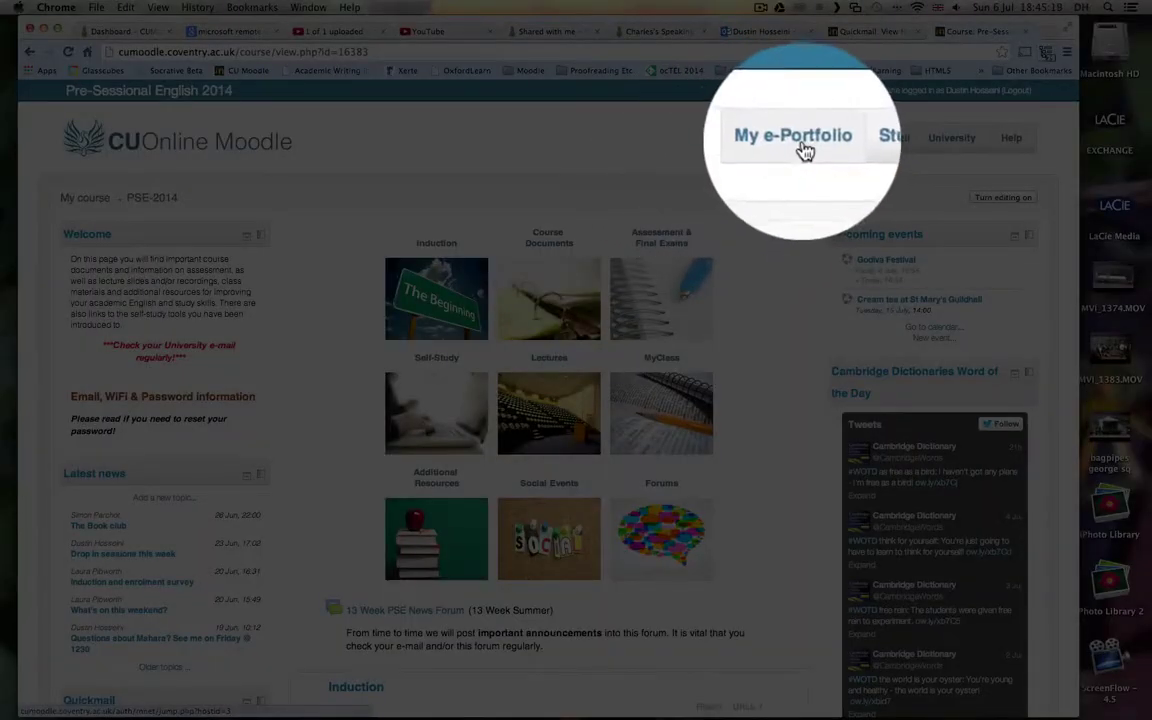
- Go from the Pre-Sessional English 2014 Moodle course to the Mahara e-portfolio dashboard
click(803, 148)
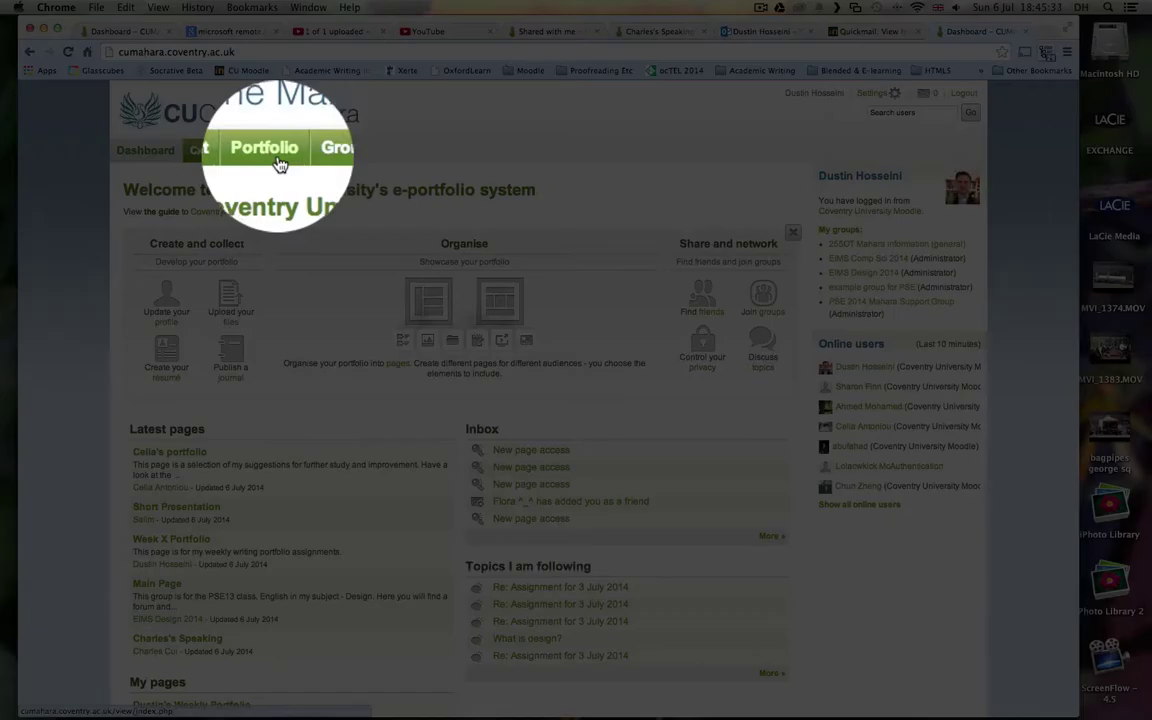
- Browse the Portfolio pages list to reach the Week X Portfolio page
click(270, 152)
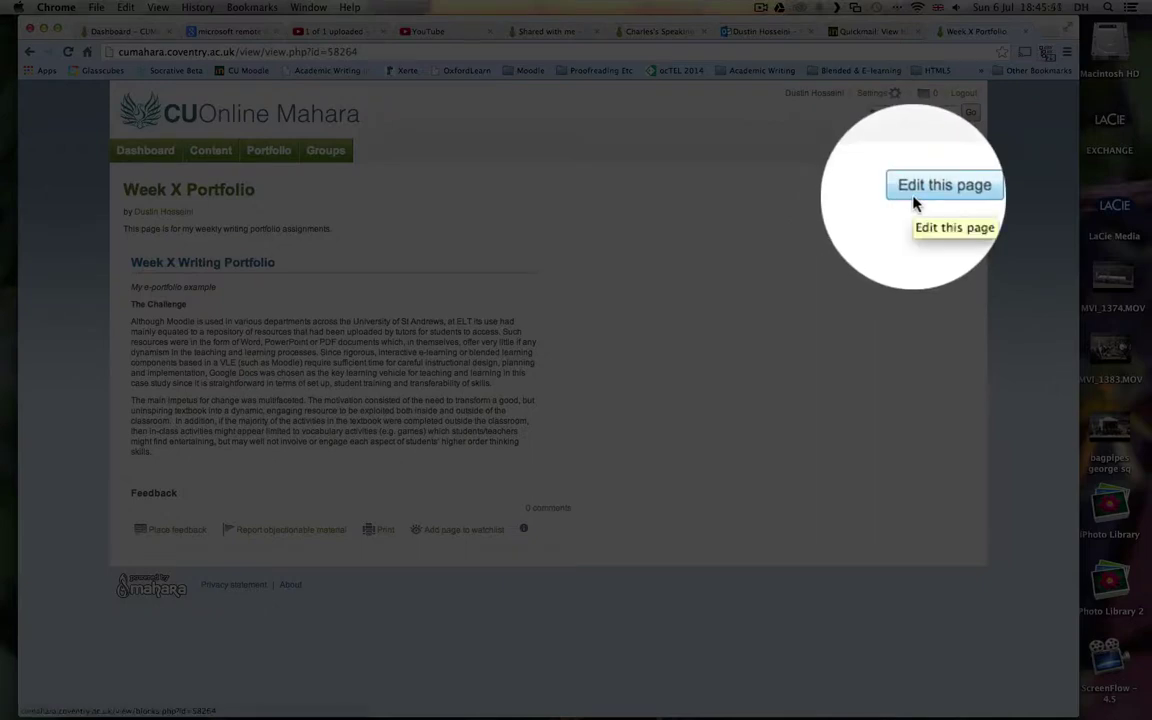
- Switch the Week X Portfolio page into edit mode
click(913, 203)
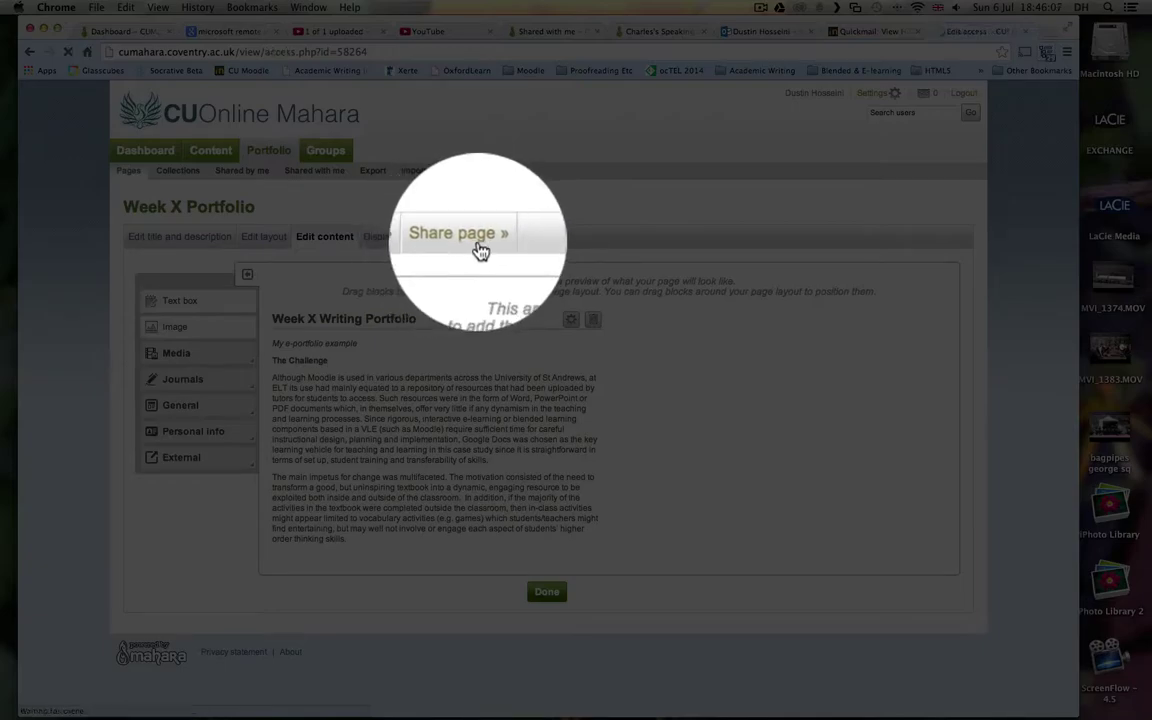
- Open the Edit access settings for Week X Portfolio and review who has access
click(479, 247)
scroll(357, 332, down, 2)
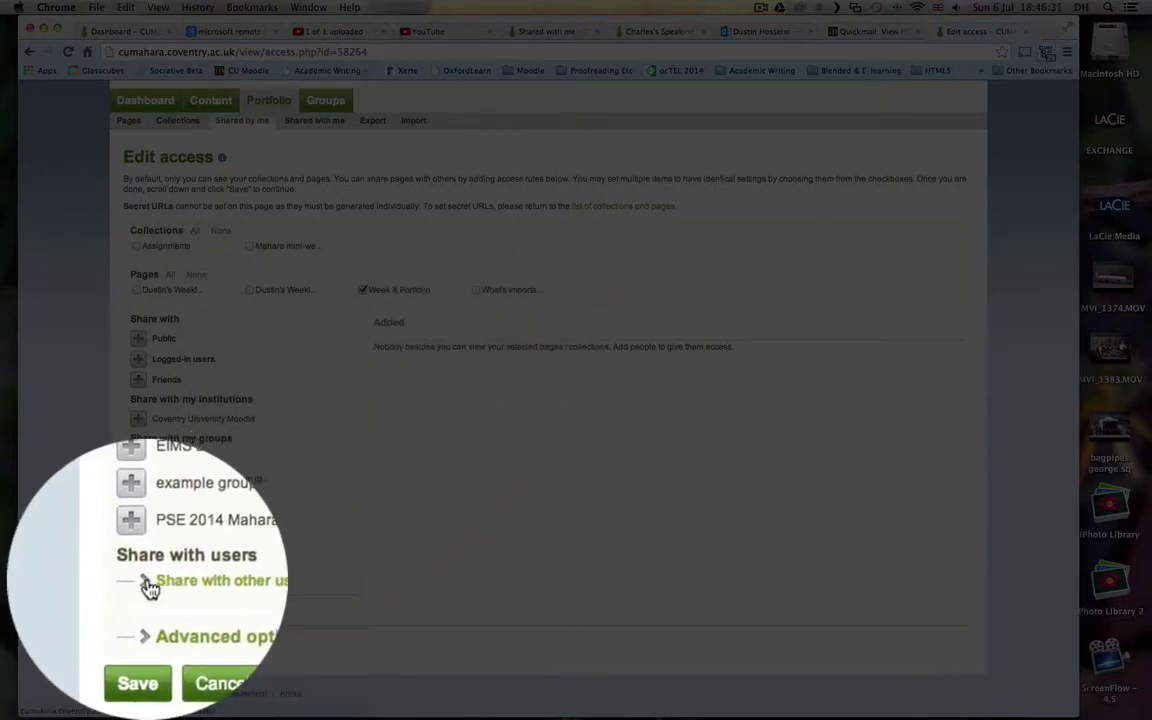
- Expand sharing with other users and set the search to all users instead of friends
click(150, 588)
scroll(298, 565, down, 1)
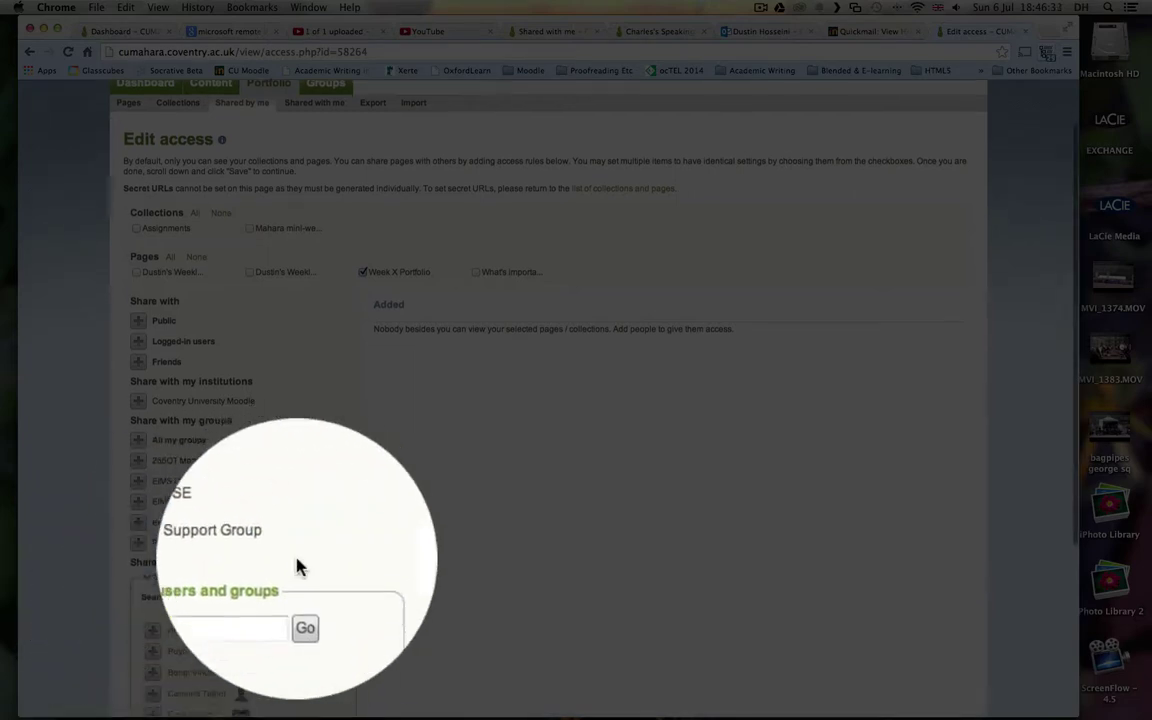
scroll(298, 567, down, 2)
scroll(298, 566, down, 1)
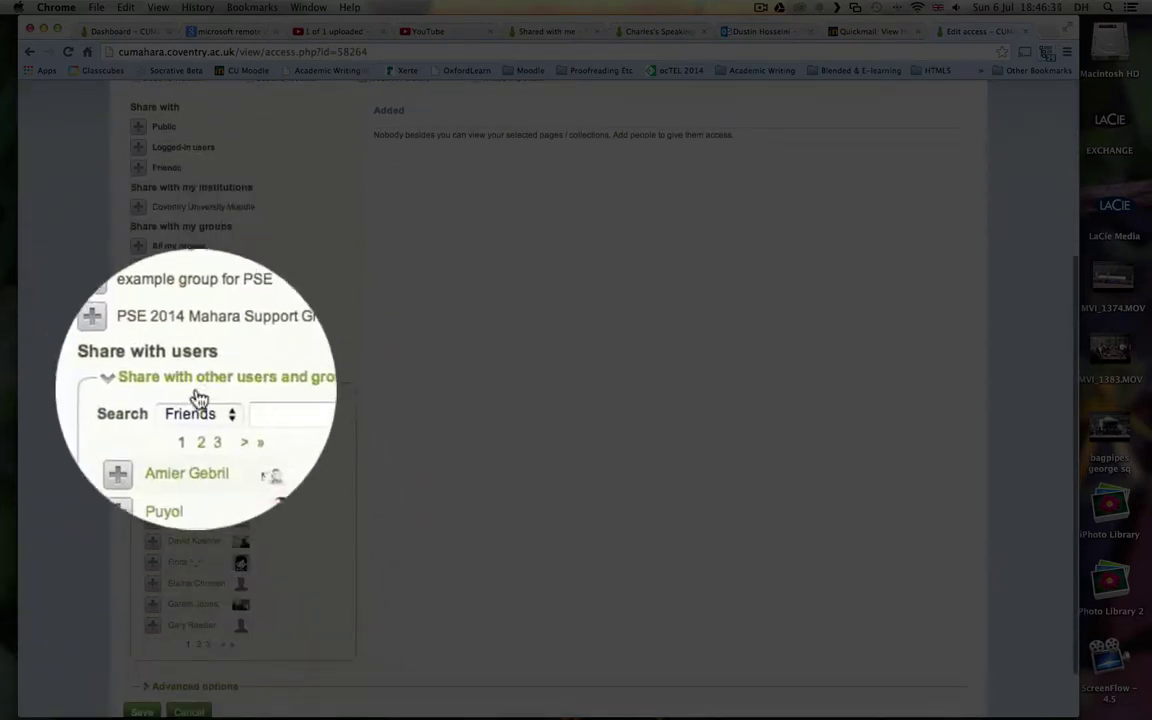
click(210, 405)
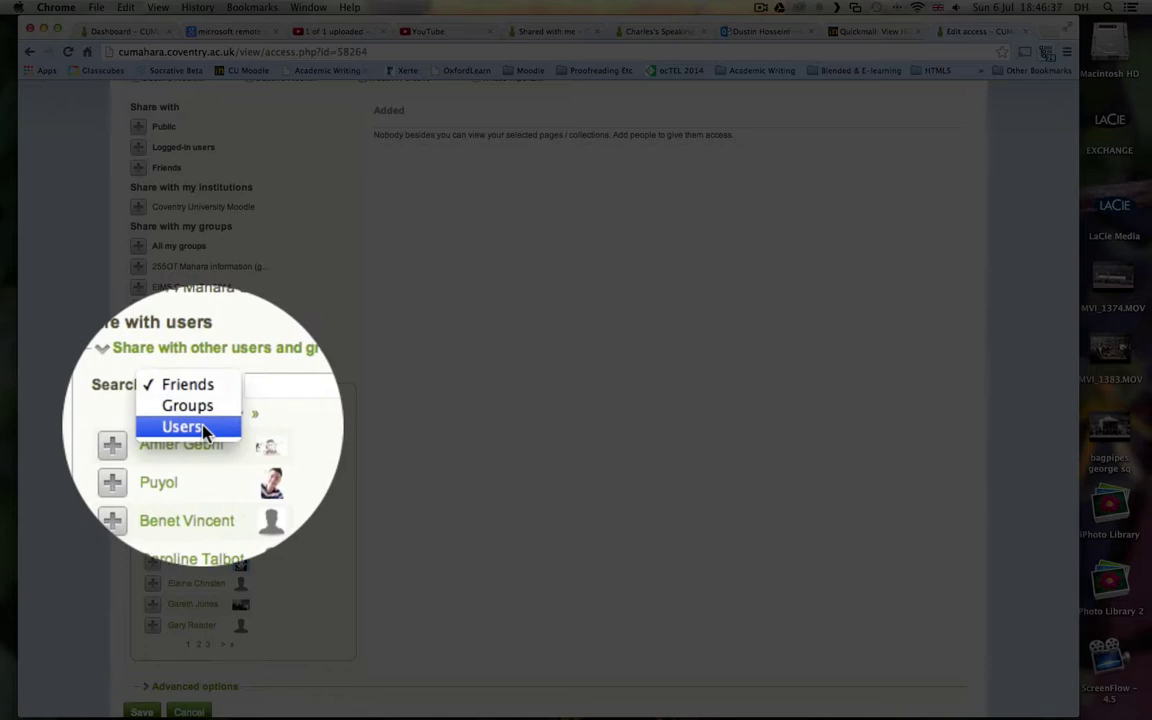
click(203, 427)
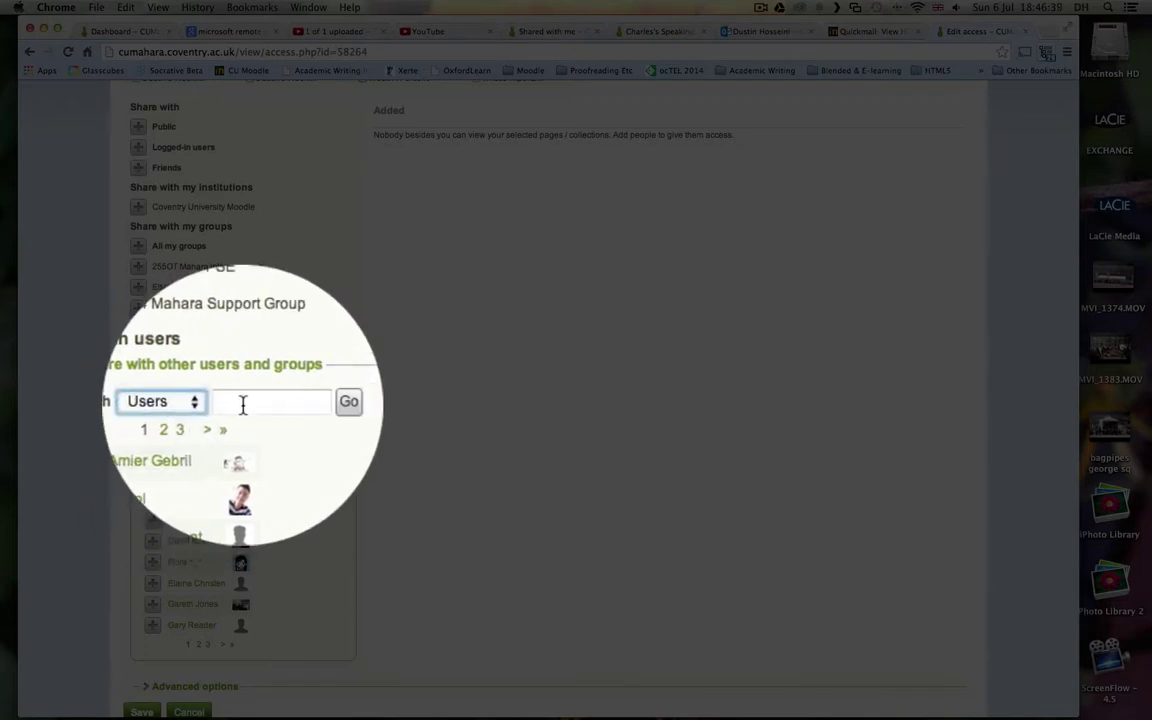
- Search all users by the first recipient's first and last name
click(242, 403)
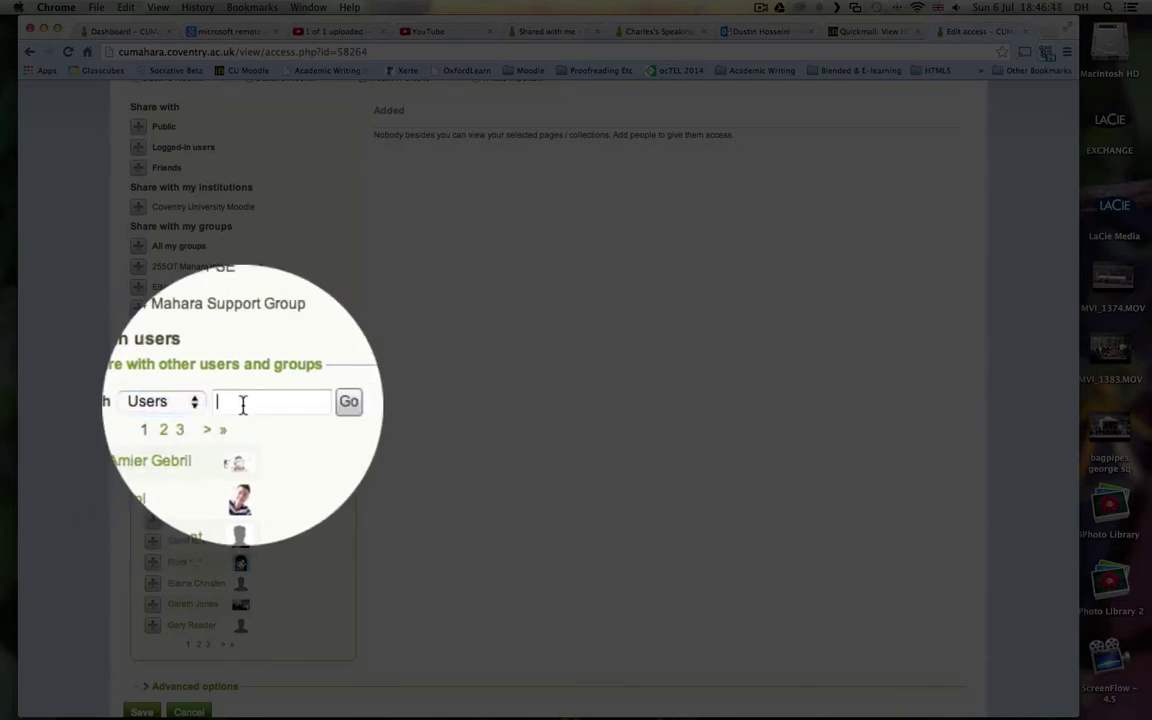
text(Emma)
key(Return)
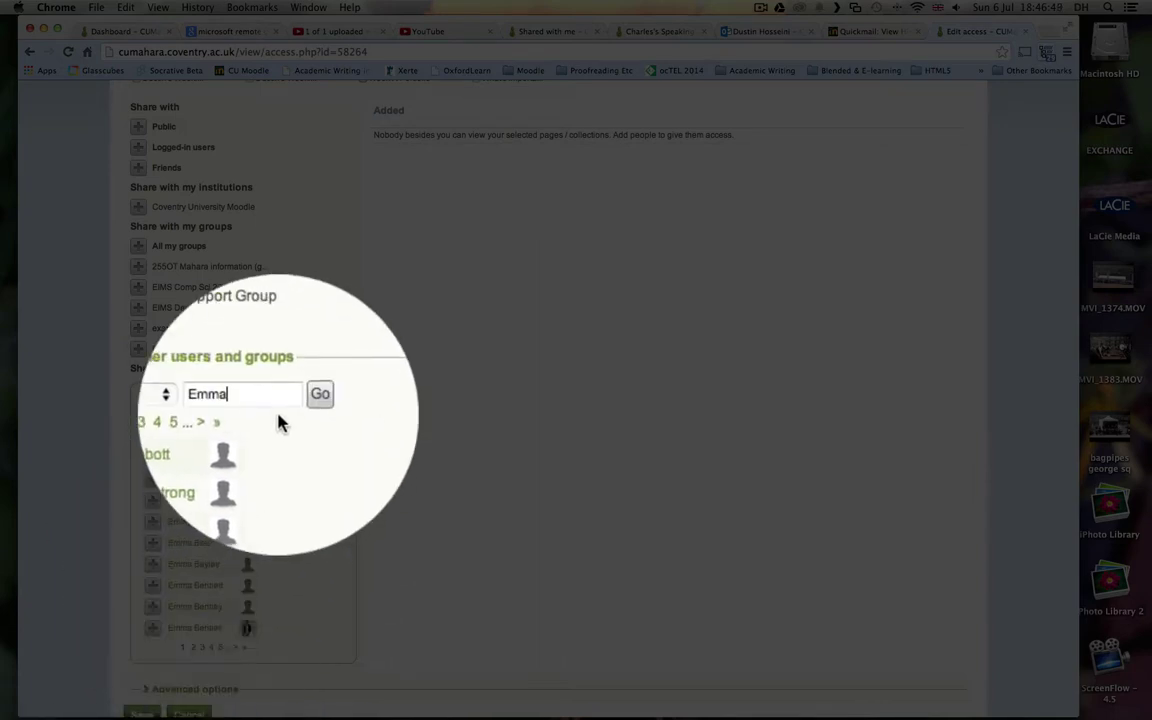
click(262, 404)
text(Bent)
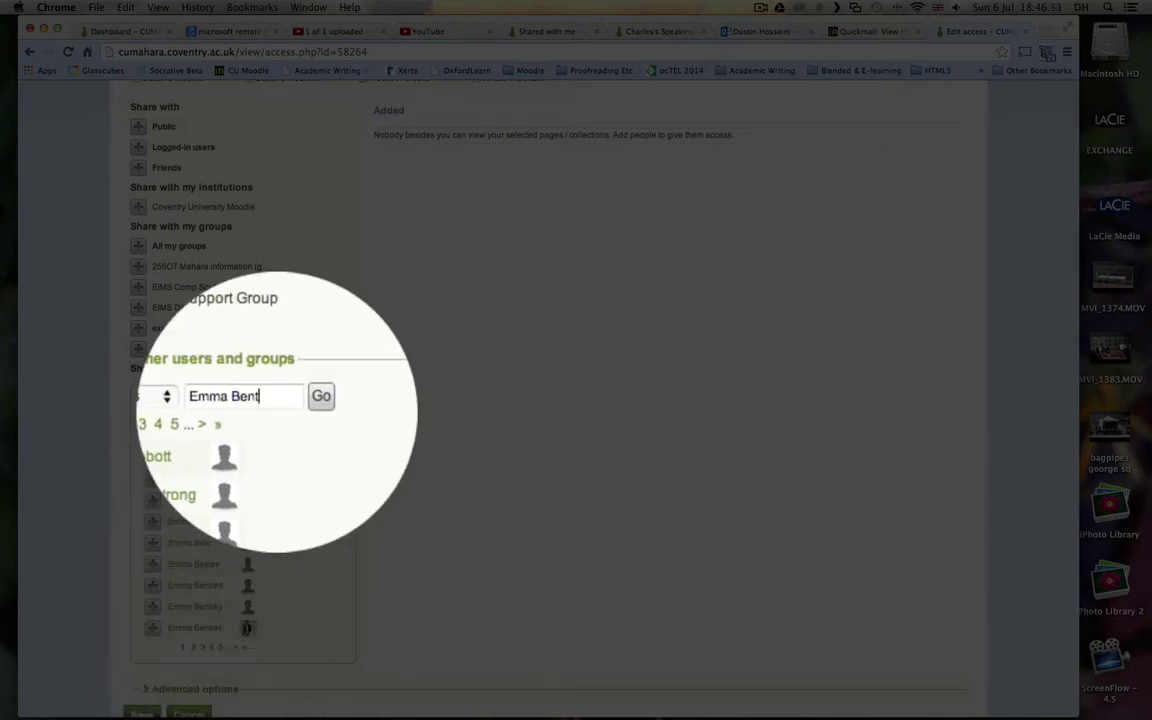
text(ley)
key(Return)
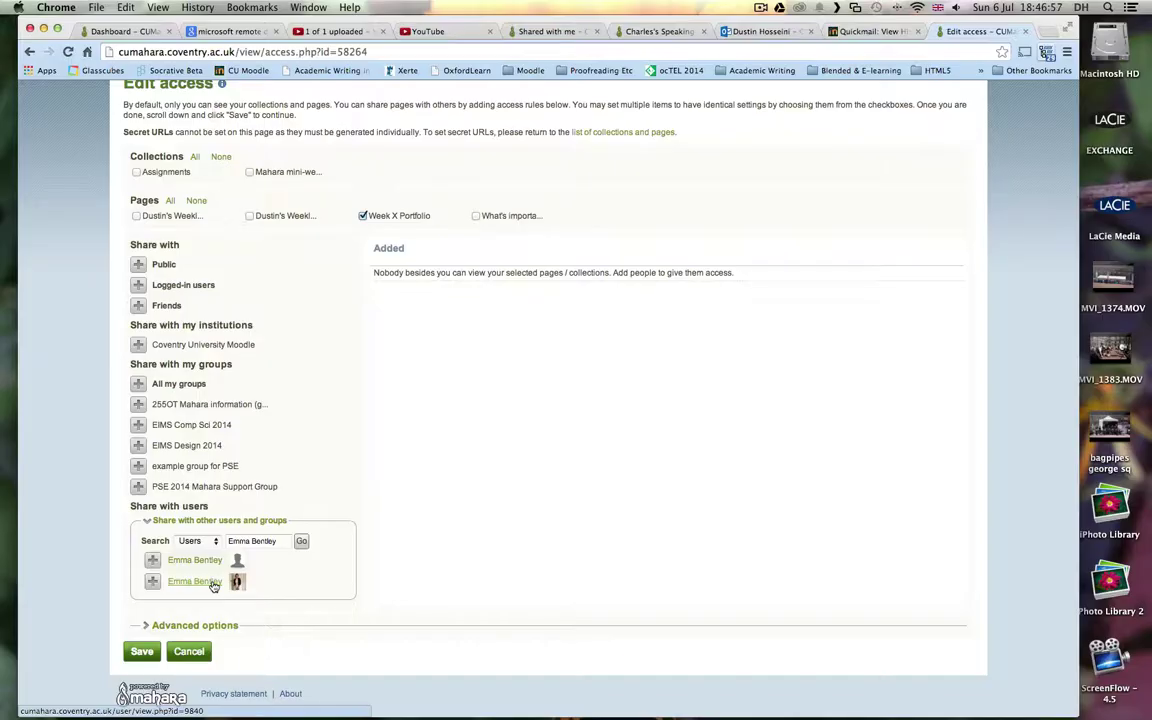
click(212, 585)
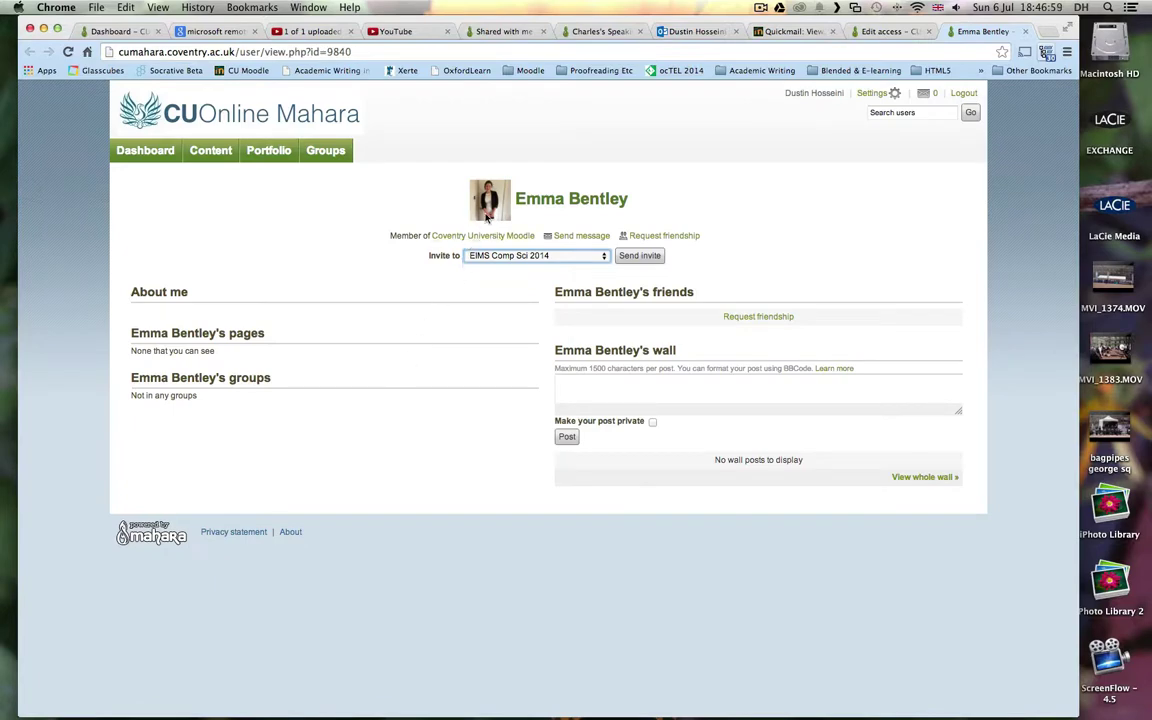
click(487, 217)
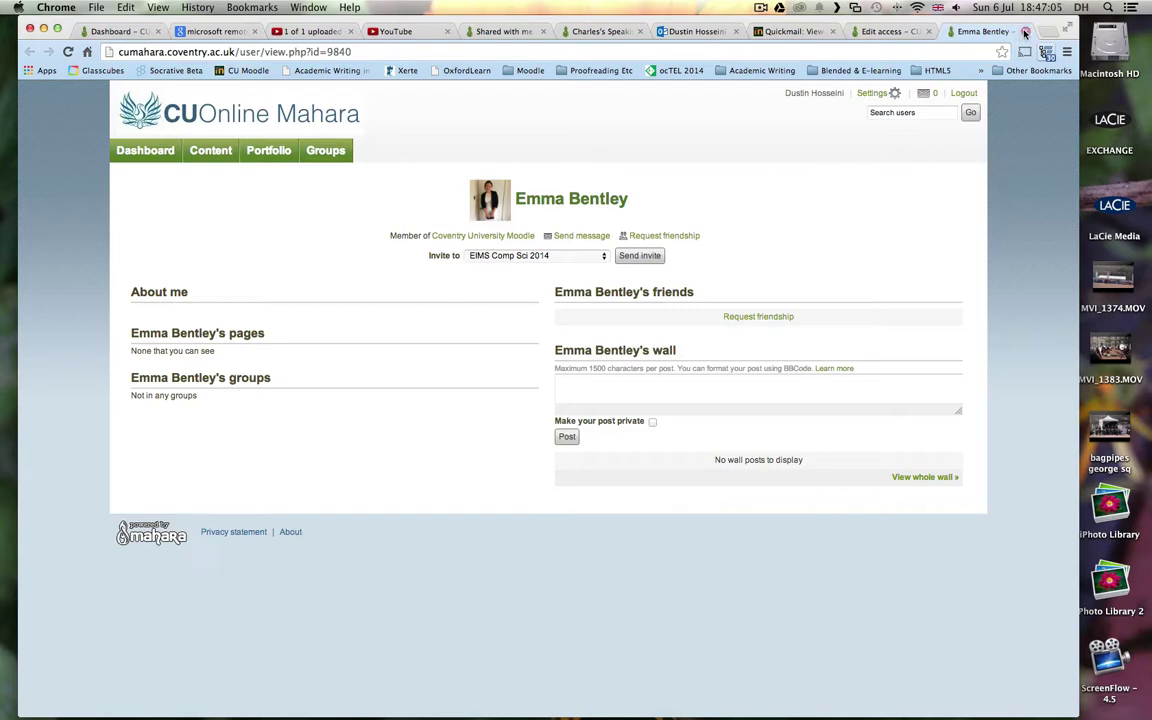
click(1025, 33)
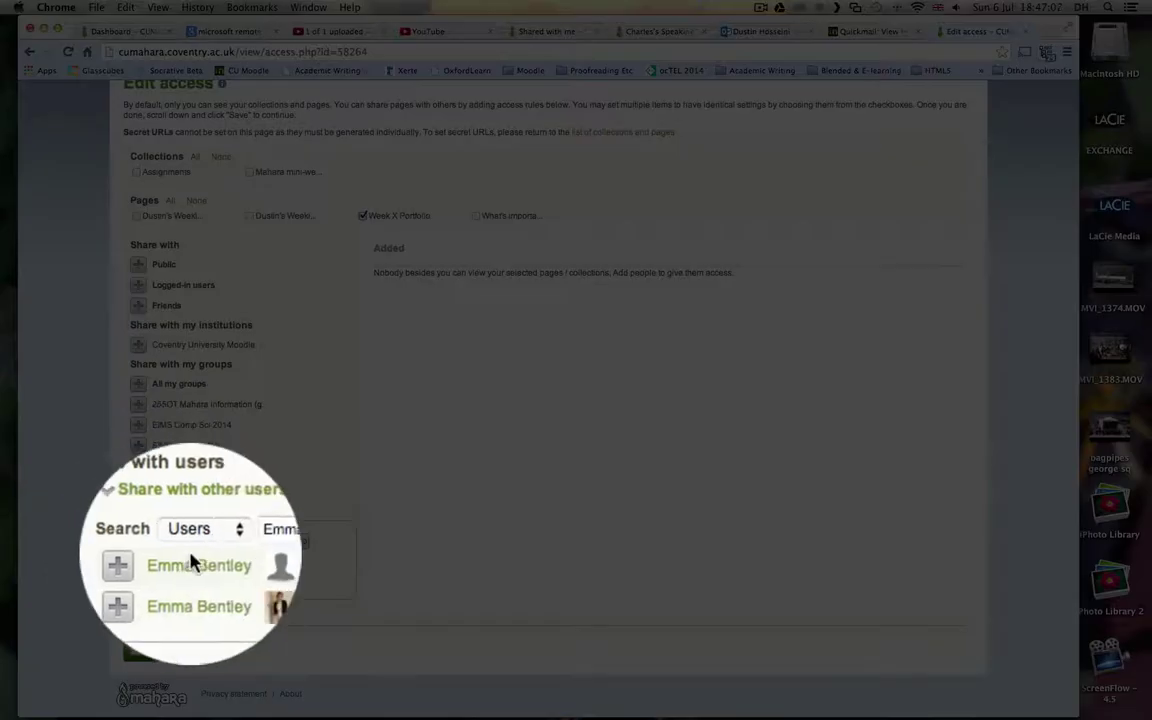
click(194, 566)
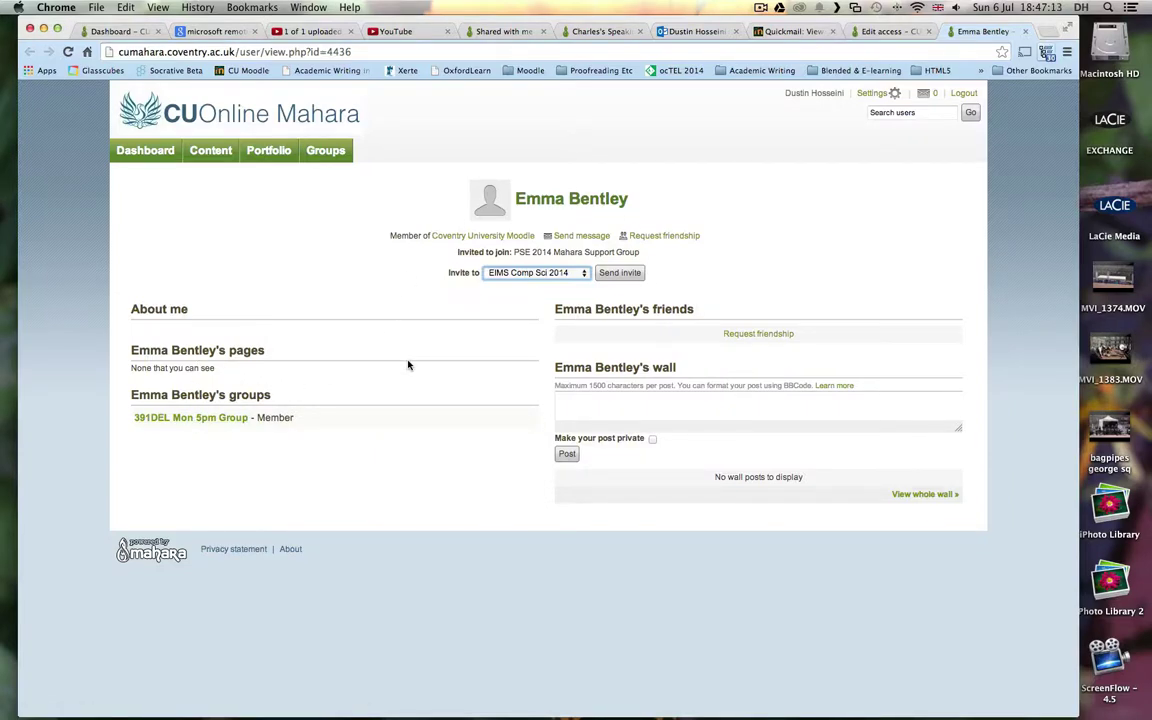
click(1025, 32)
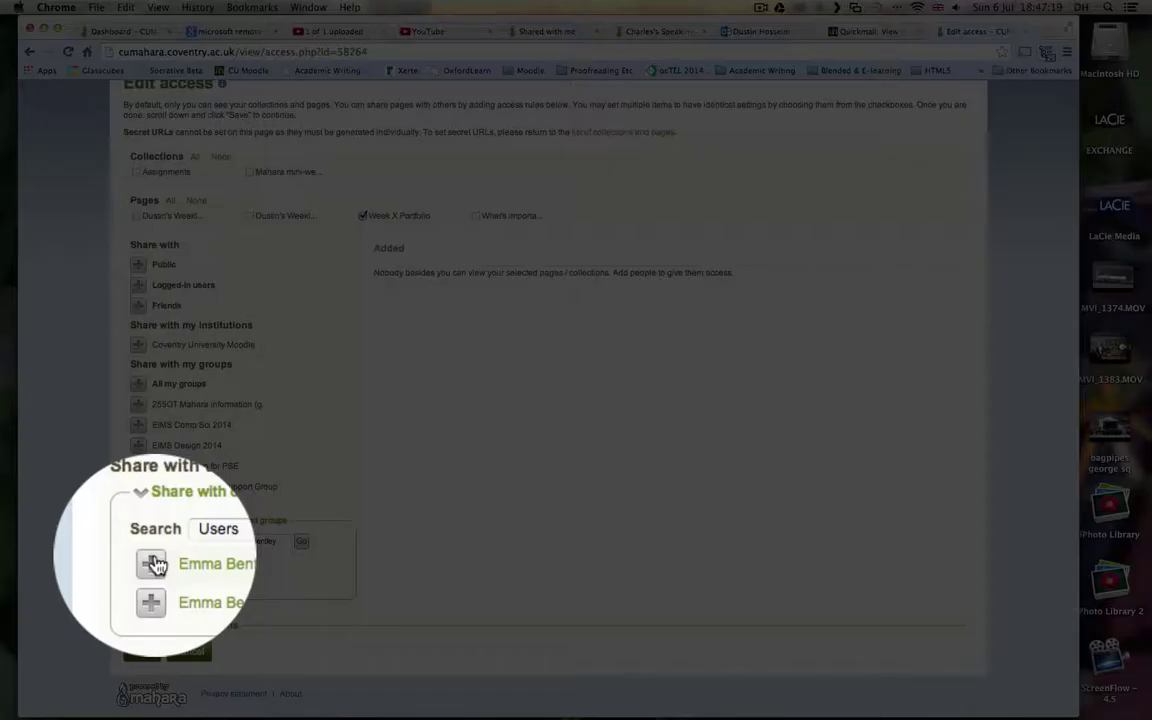
- Add the first recipient to Week X Portfolio's access list and save the rule
click(155, 566)
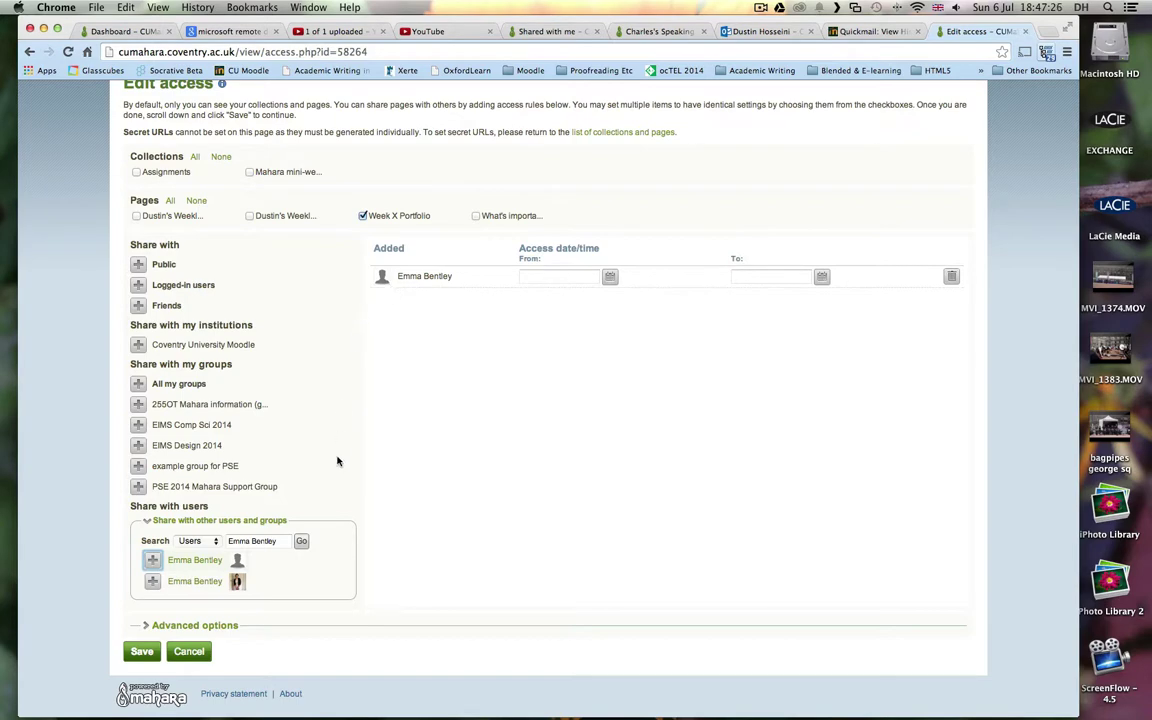
click(143, 651)
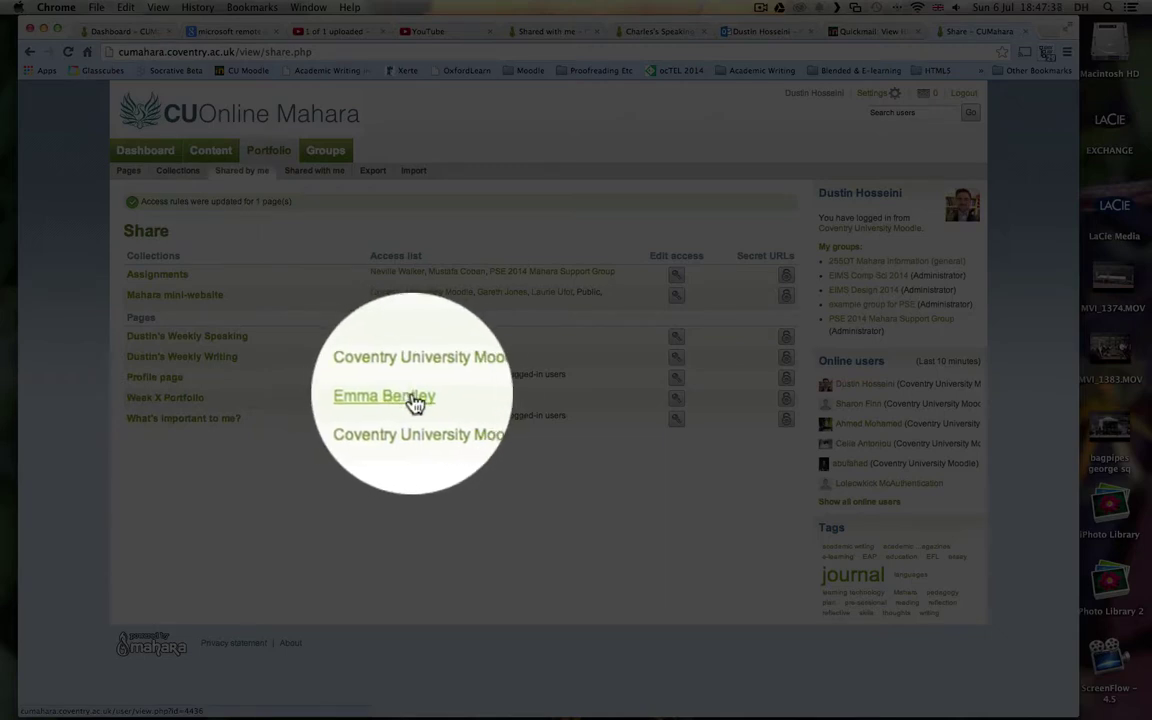
- Reopen Week X Portfolio's access settings, add the second user from Friends, and save
click(676, 401)
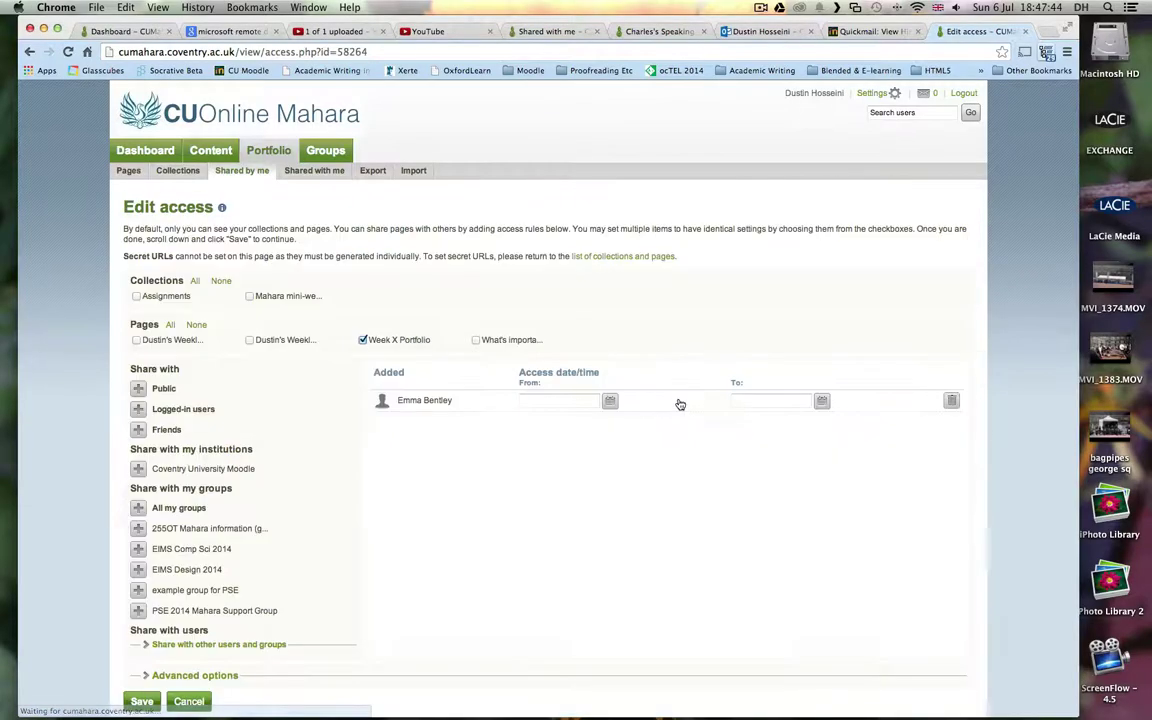
scroll(366, 534, down, 2)
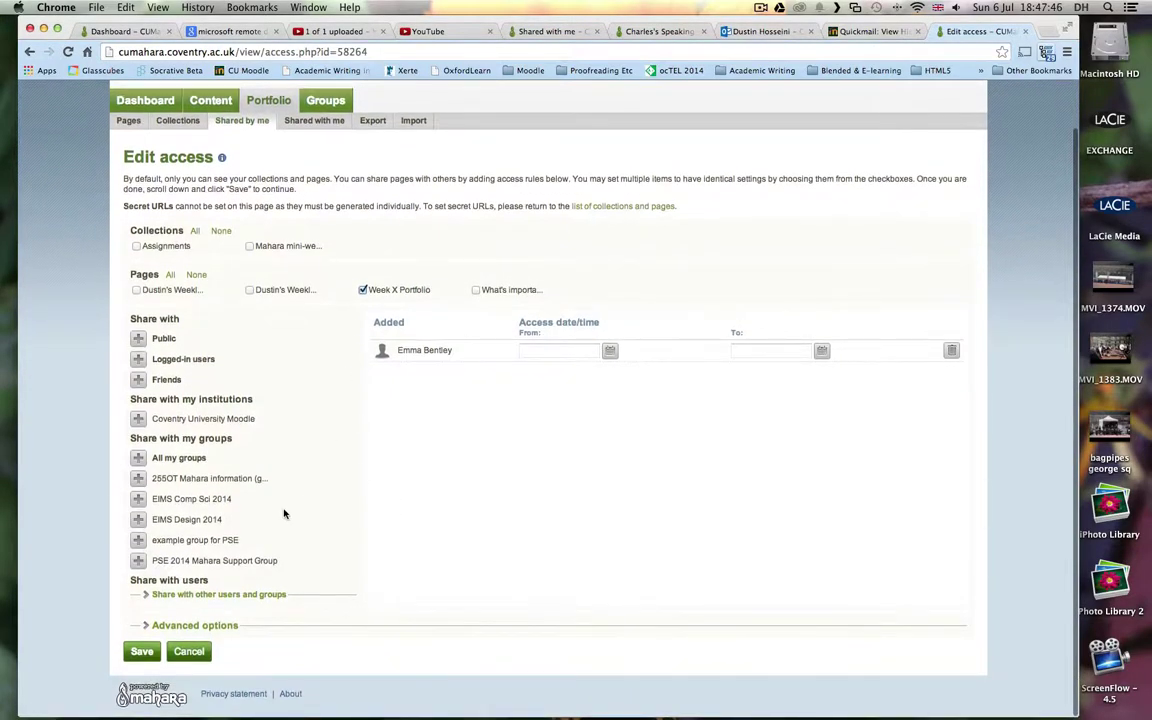
click(157, 595)
scroll(283, 578, down, 3)
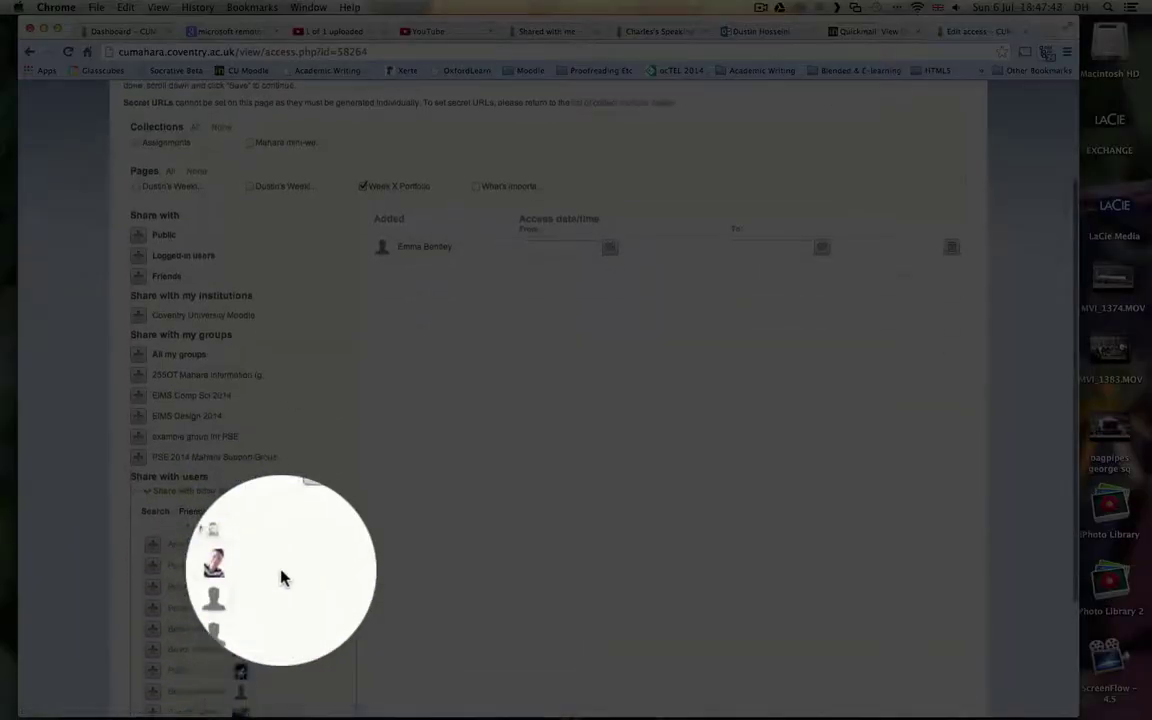
scroll(283, 578, down, 3)
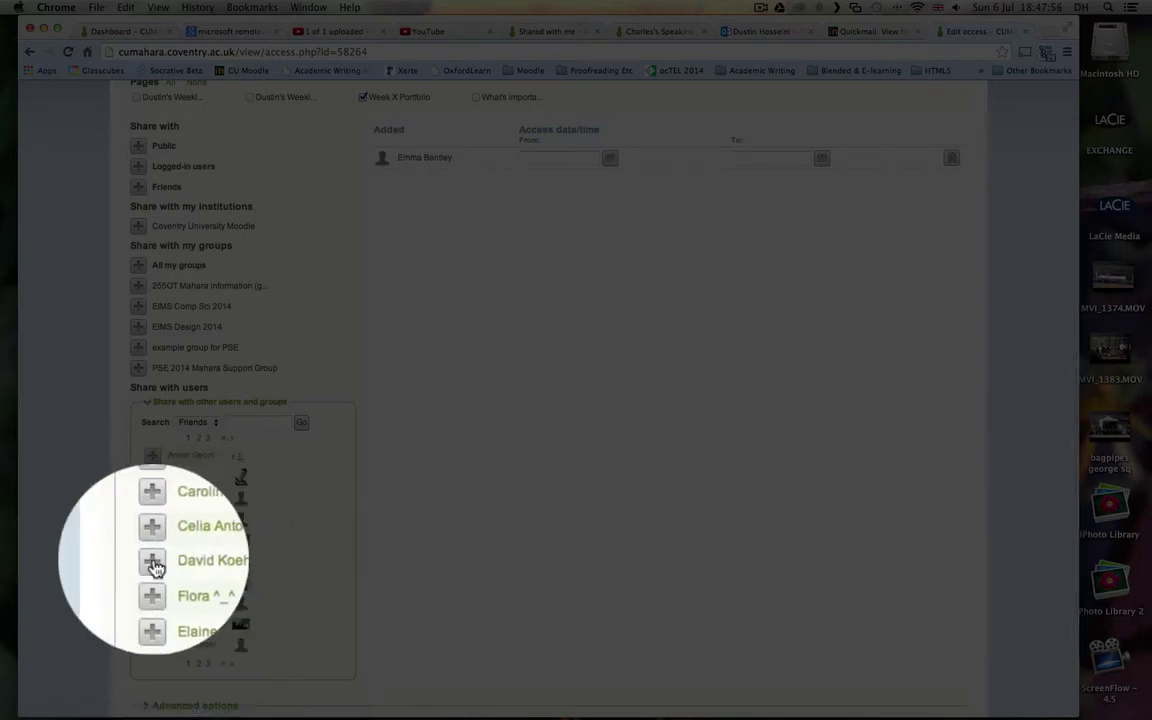
click(152, 560)
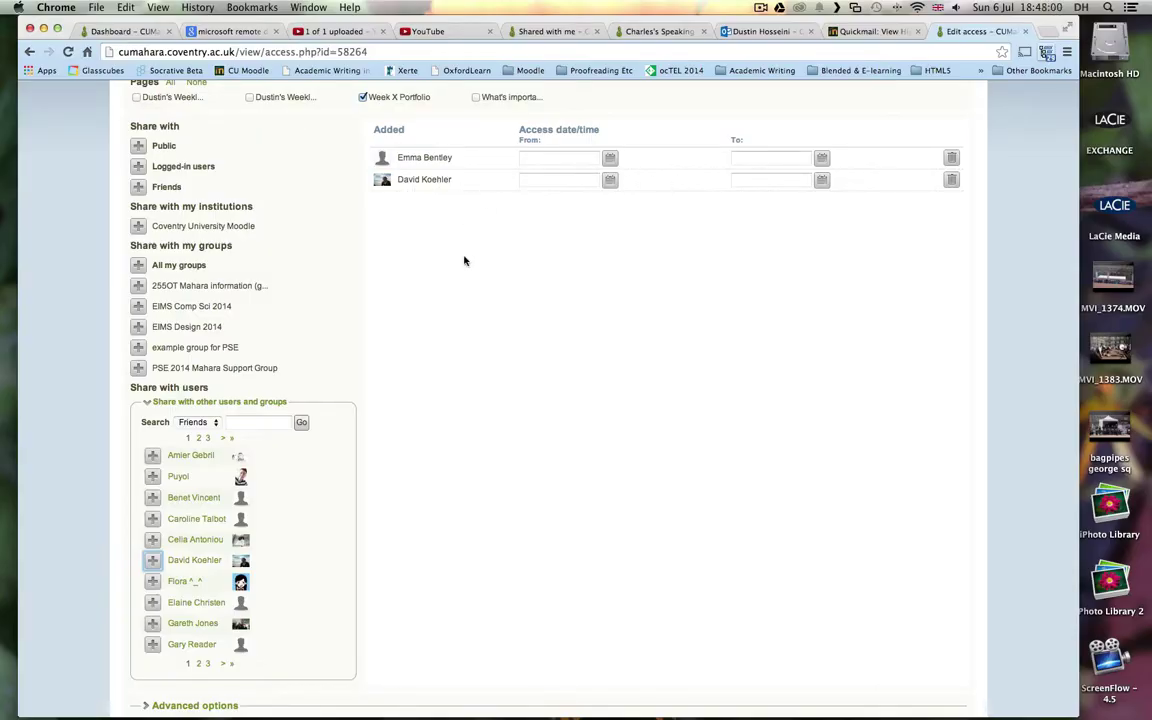
scroll(464, 261, down, 2)
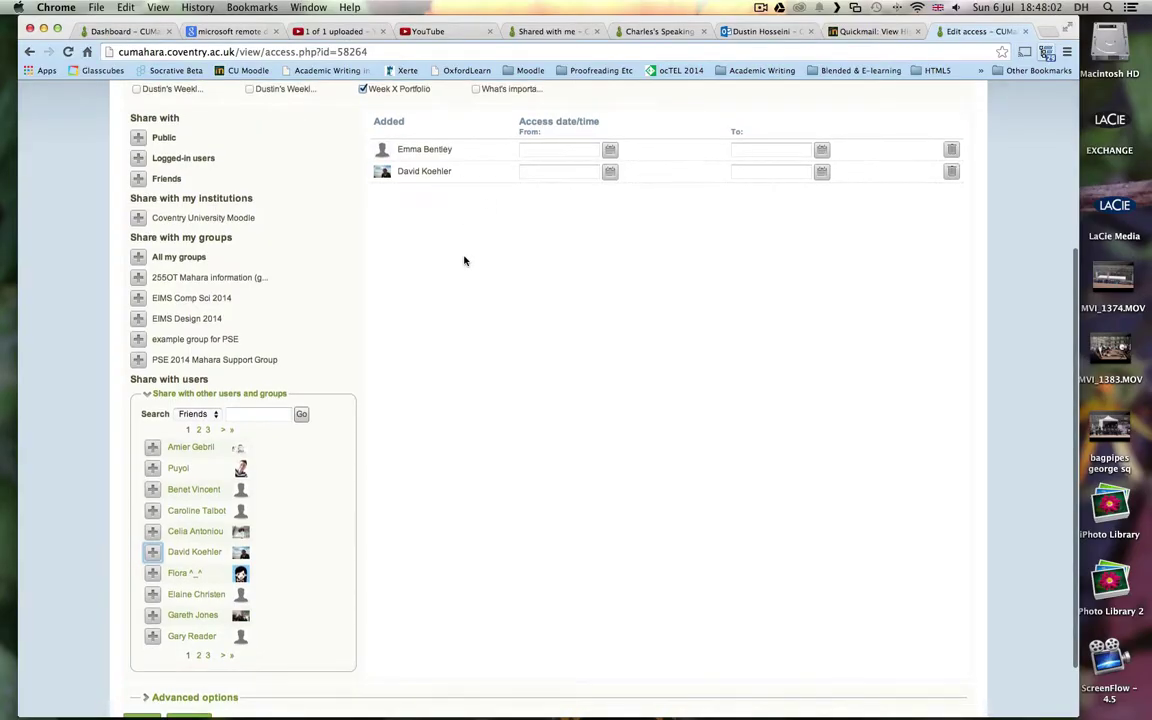
click(145, 707)
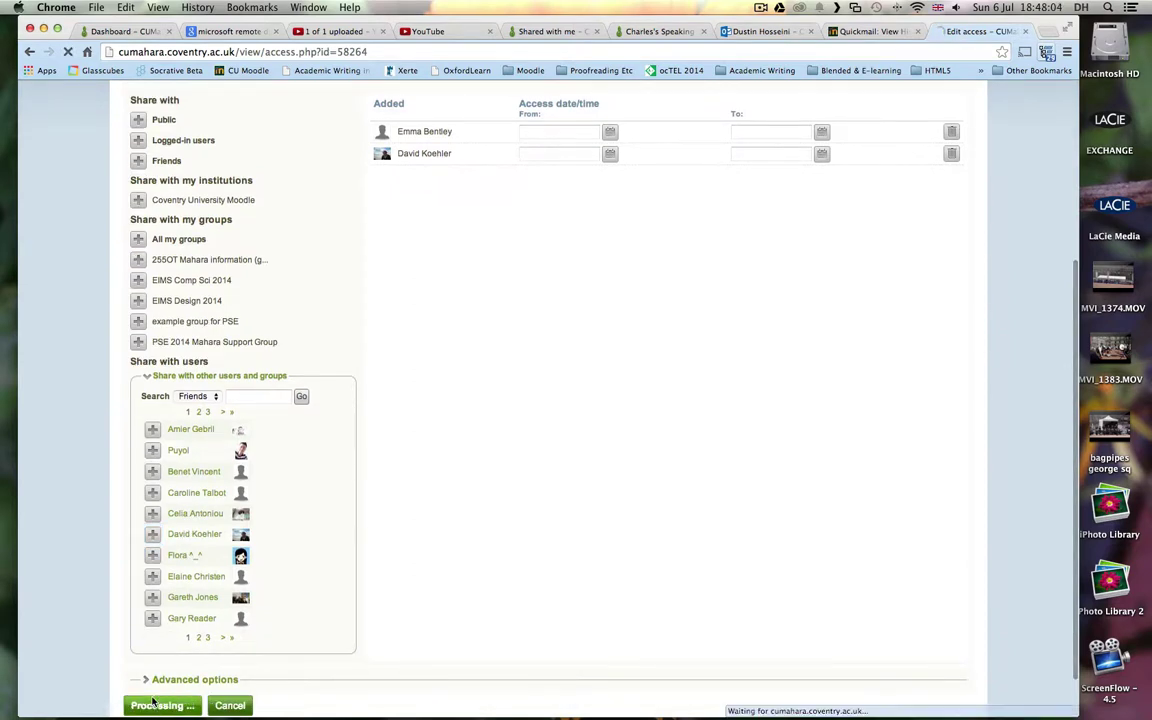